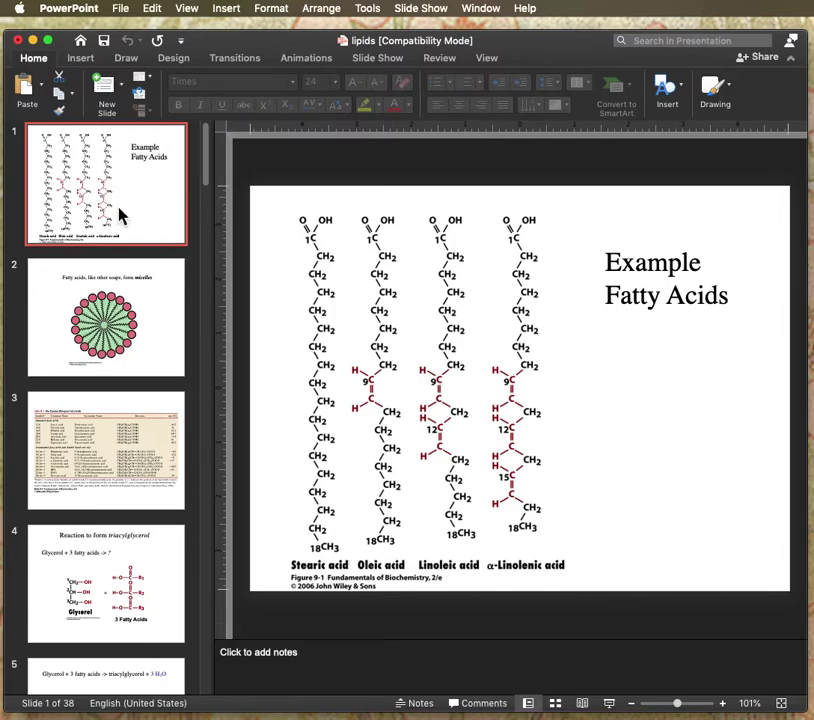
Step: Start exporting the lipids presentation as PNG images
left_click(119, 8)
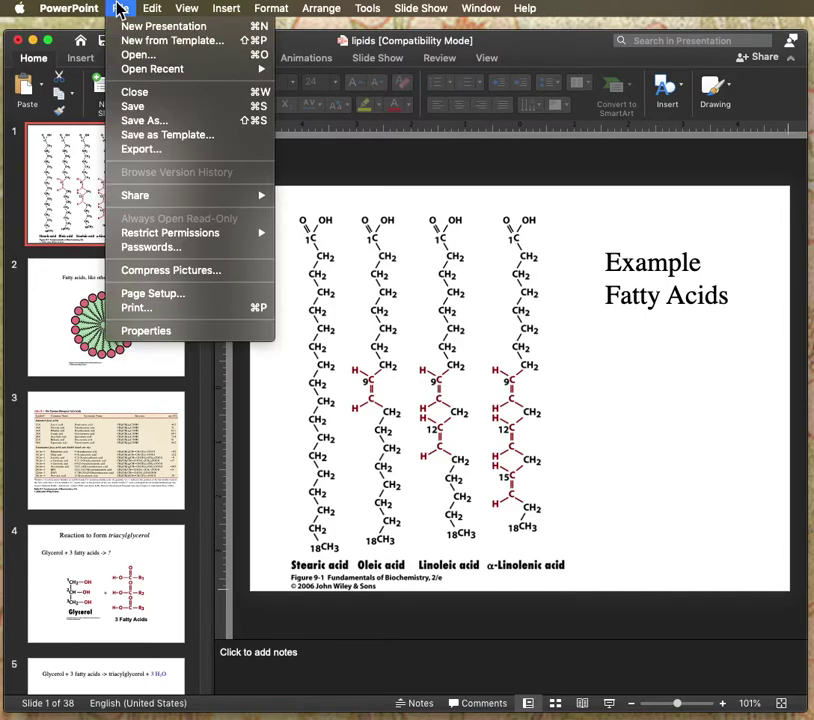
key("Escape")
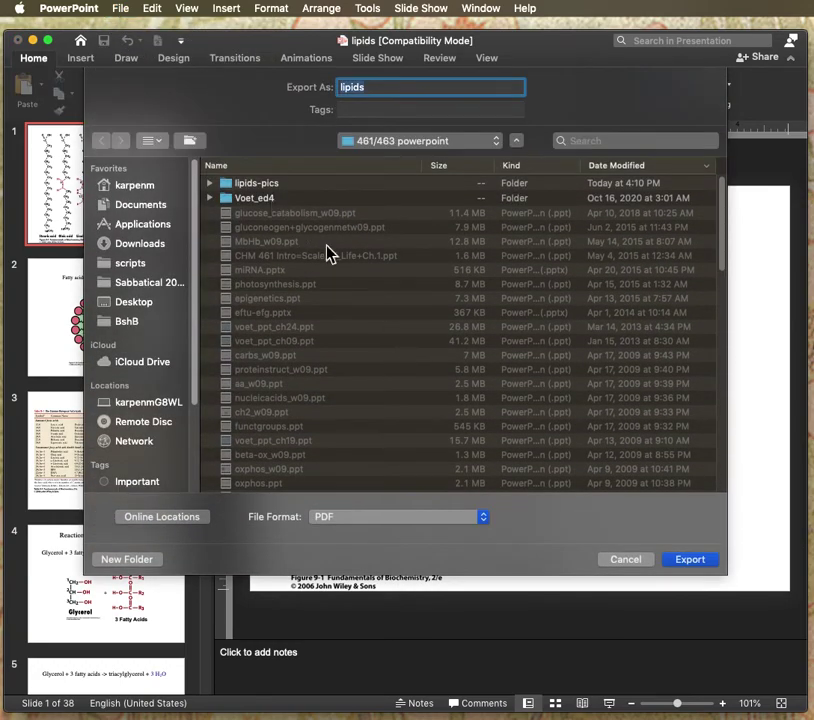
left_click(340, 520)
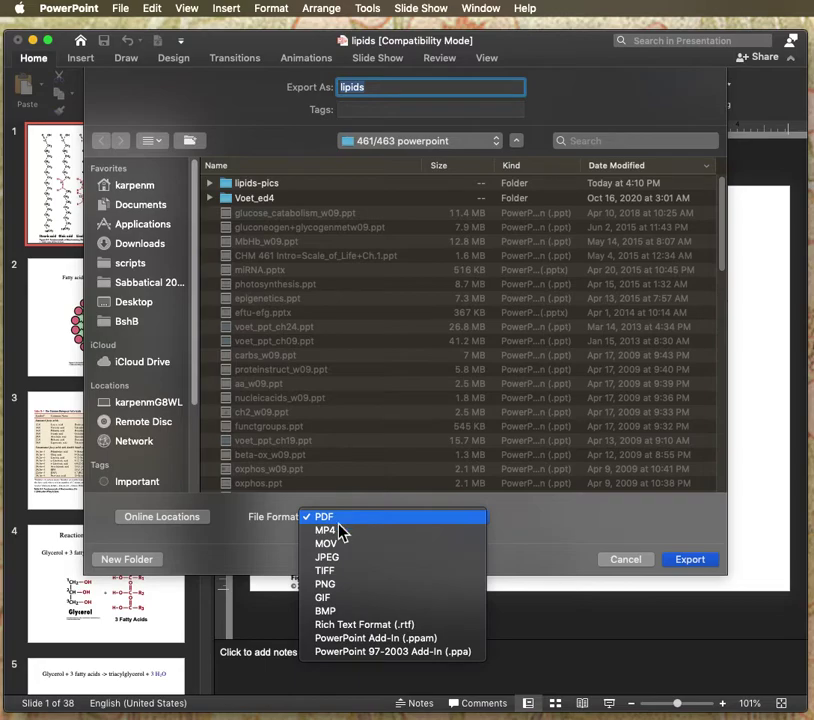
left_click(328, 585)
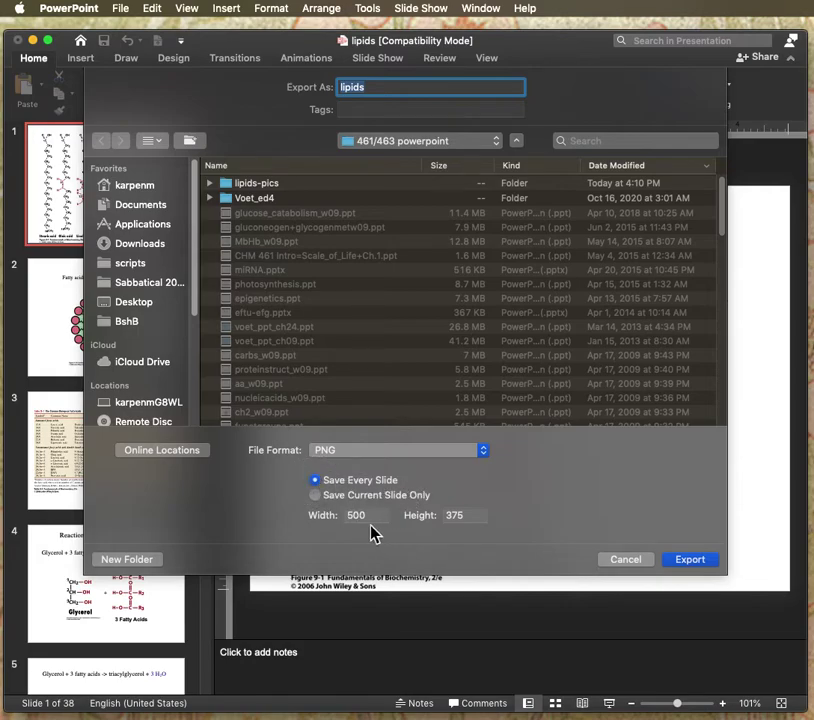
left_click(358, 522)
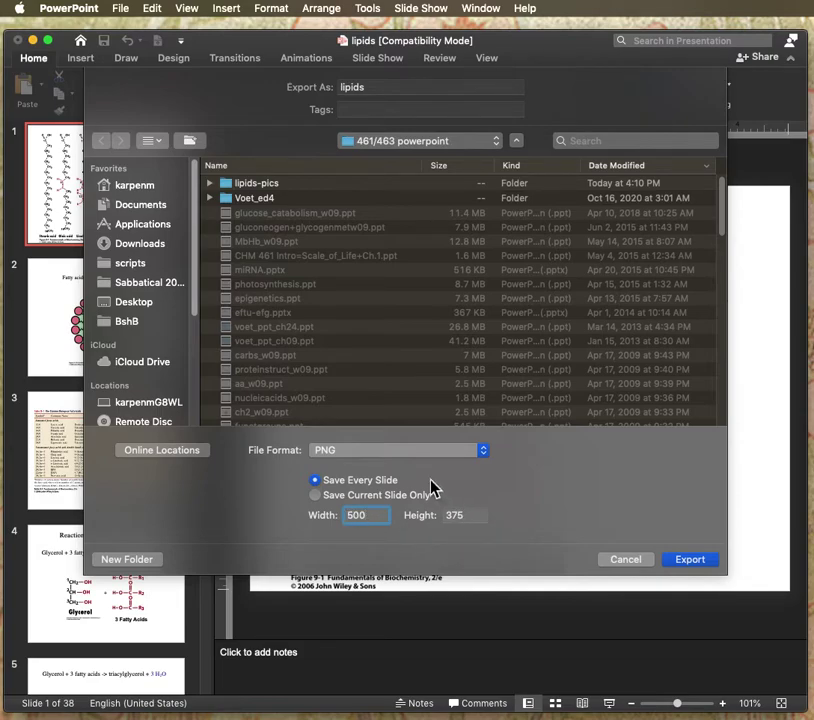
Step: Name the export lipids-pics and export every slide at 500 by 375, replacing the existing folder
left_click(356, 90)
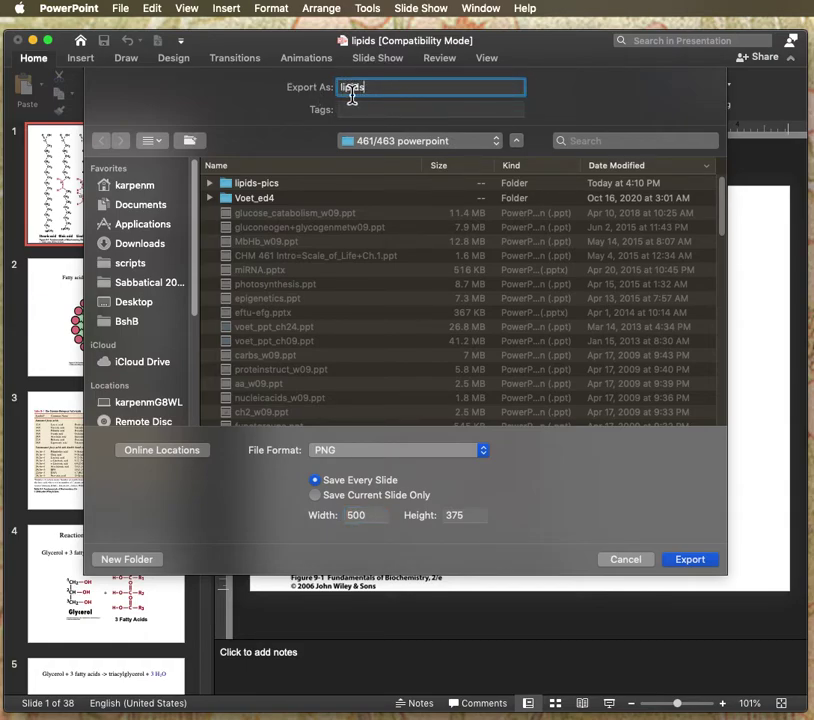
type("-pics")
left_click(698, 563)
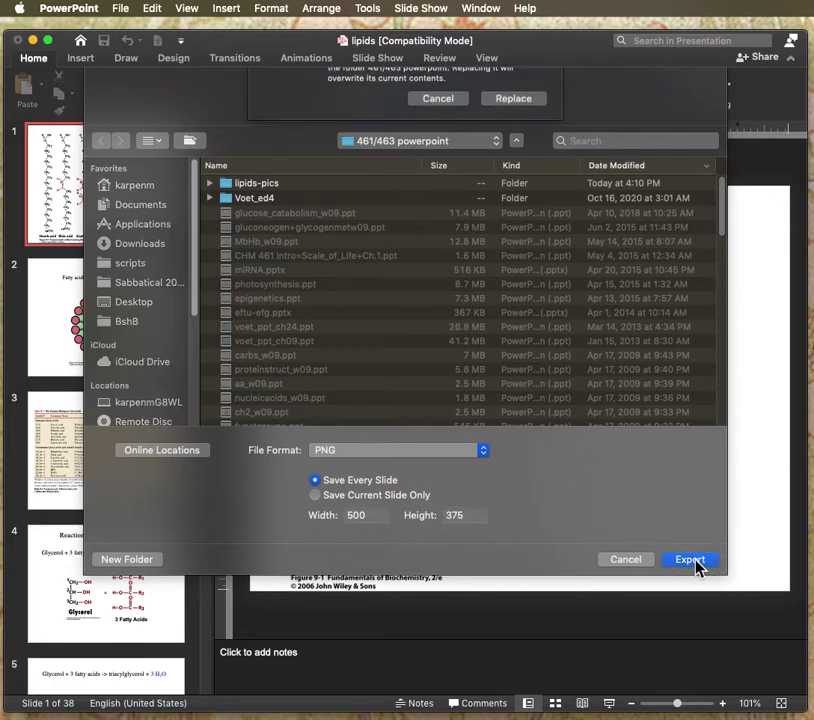
left_click(512, 160)
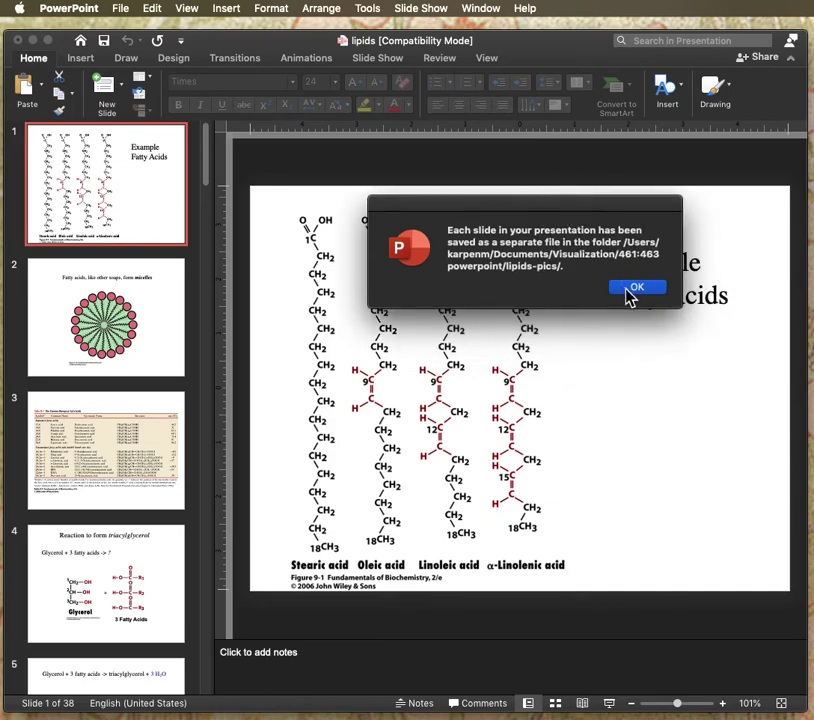
left_click(637, 290)
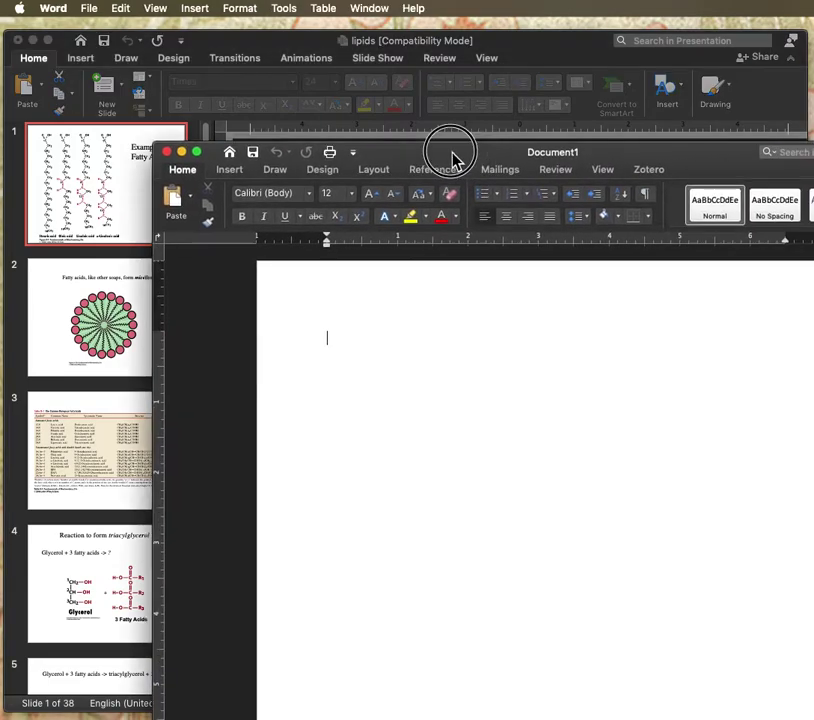
Step: Switch to the blank Word document and insert a table with 2 columns and 1 row
double_click(451, 154)
left_click_drag(312, 38, 318, 37)
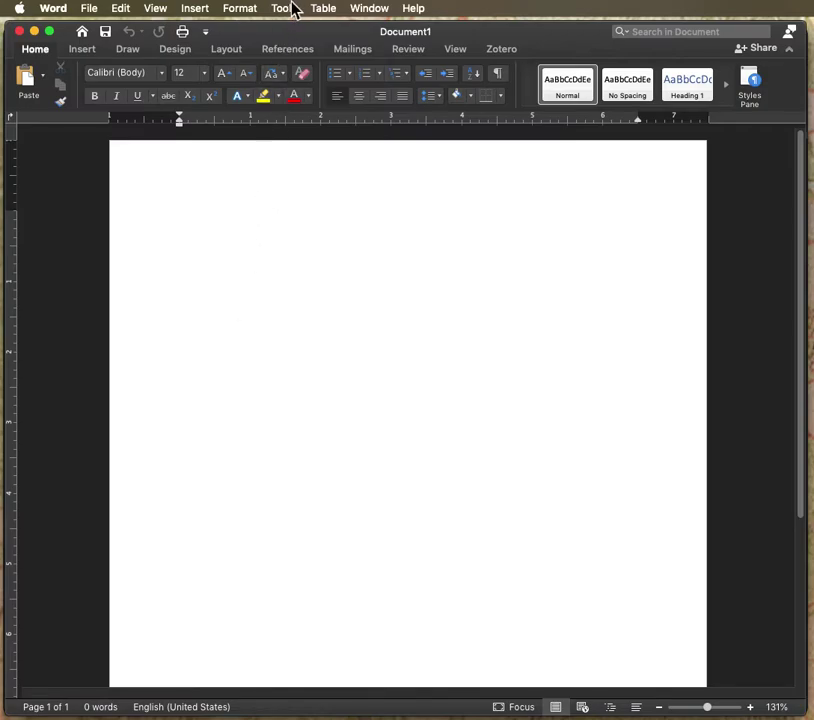
left_click(322, 8)
mouse_move(333, 50)
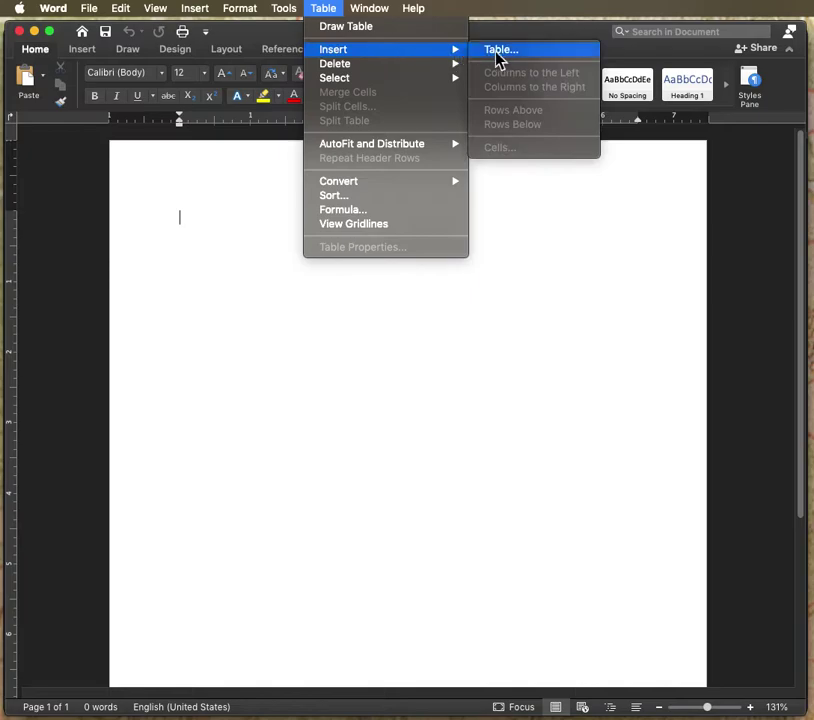
left_click(496, 56)
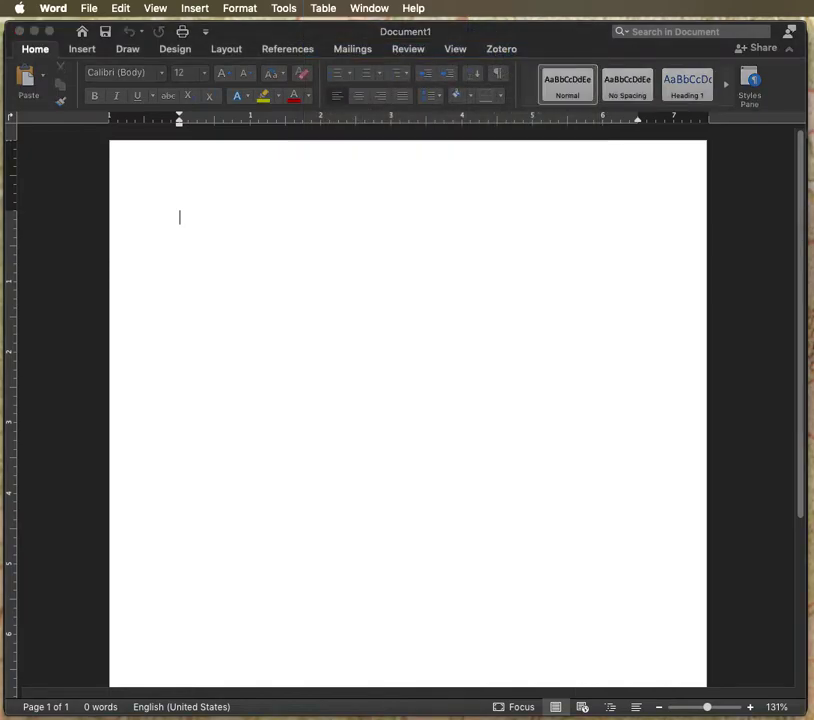
left_click(411, 268)
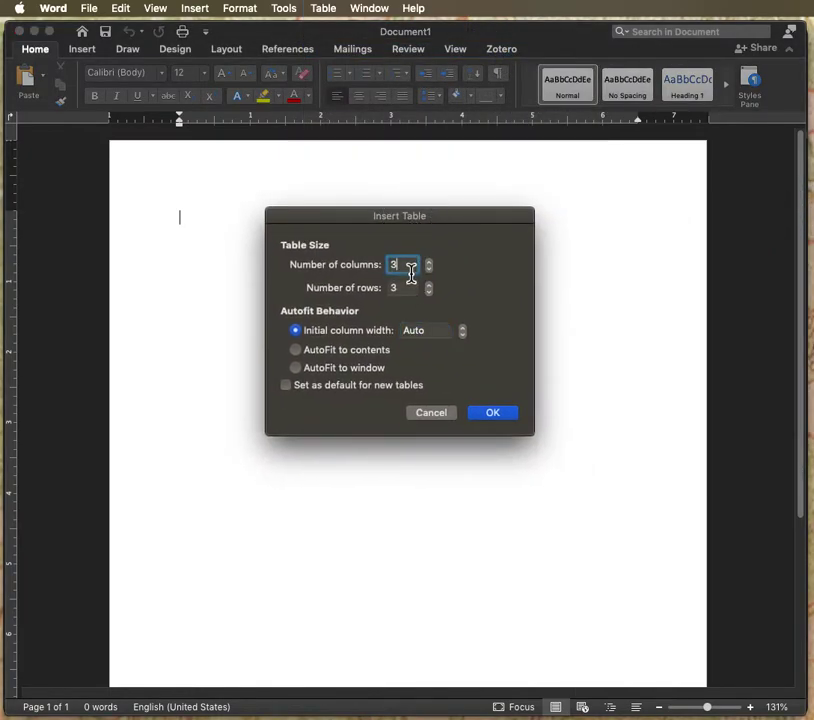
key("BackSpace")
type("2")
left_click(386, 291)
type("1")
left_click(491, 418)
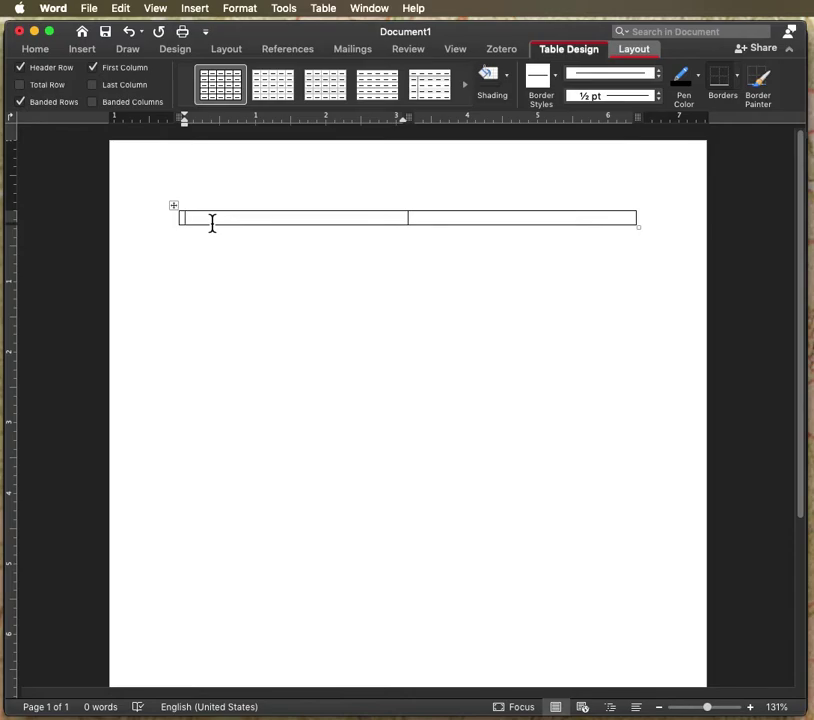
Step: Turn off automatic resizing to fit contents in the table's options
right_click(212, 223)
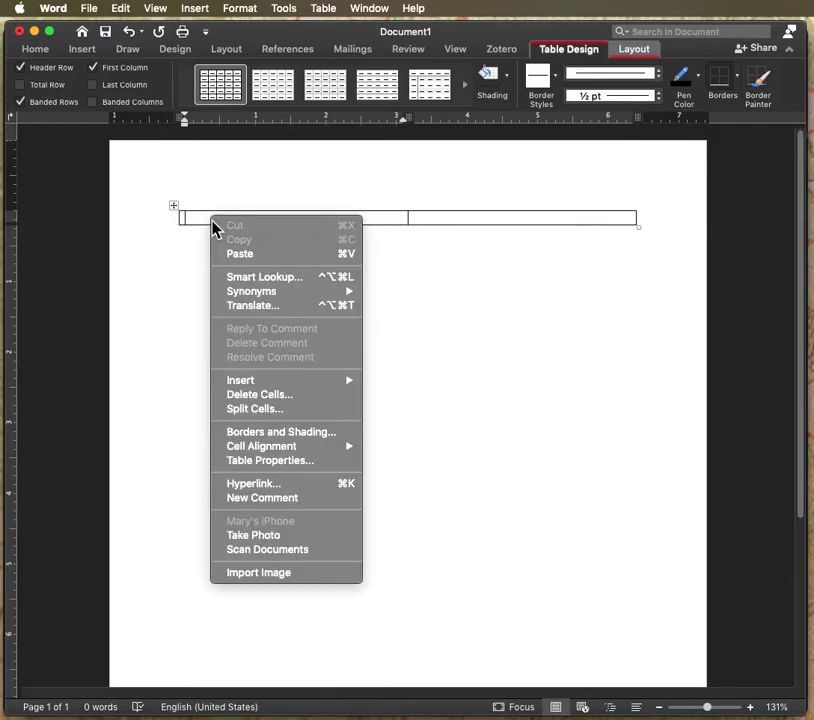
left_click(288, 461)
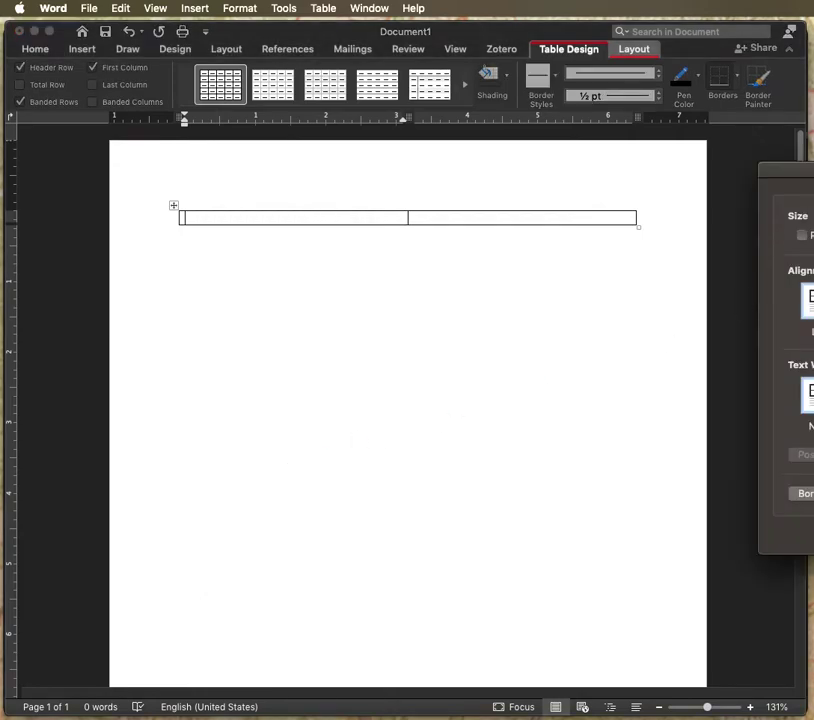
left_click_drag(813, 182, 431, 238)
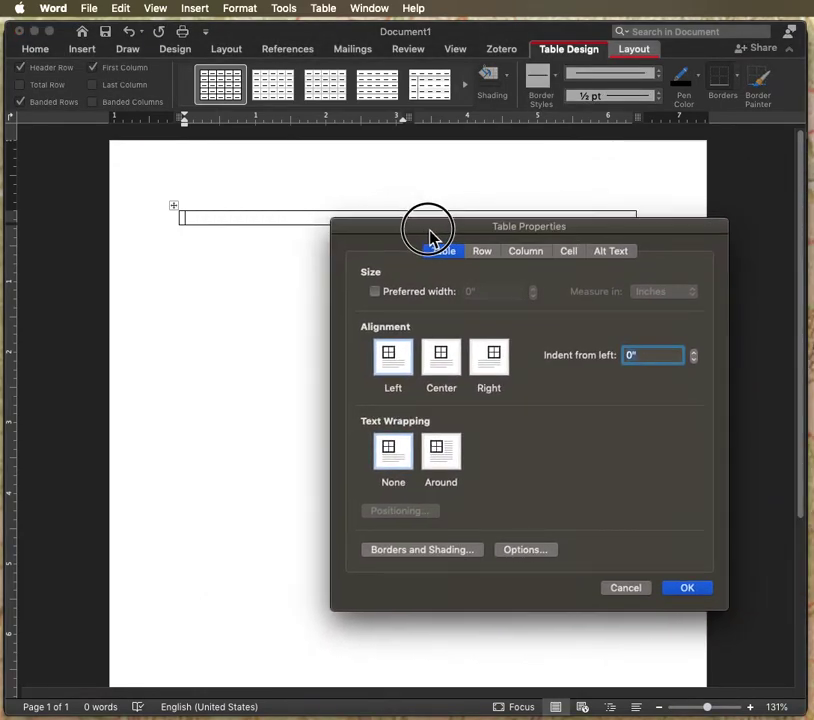
left_click(523, 552)
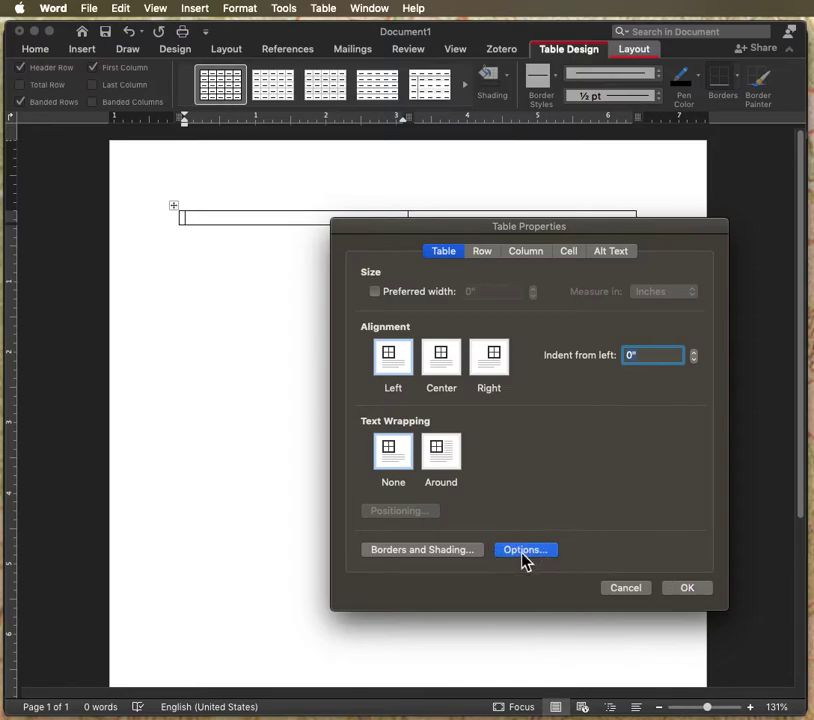
left_click_drag(205, 336, 218, 336)
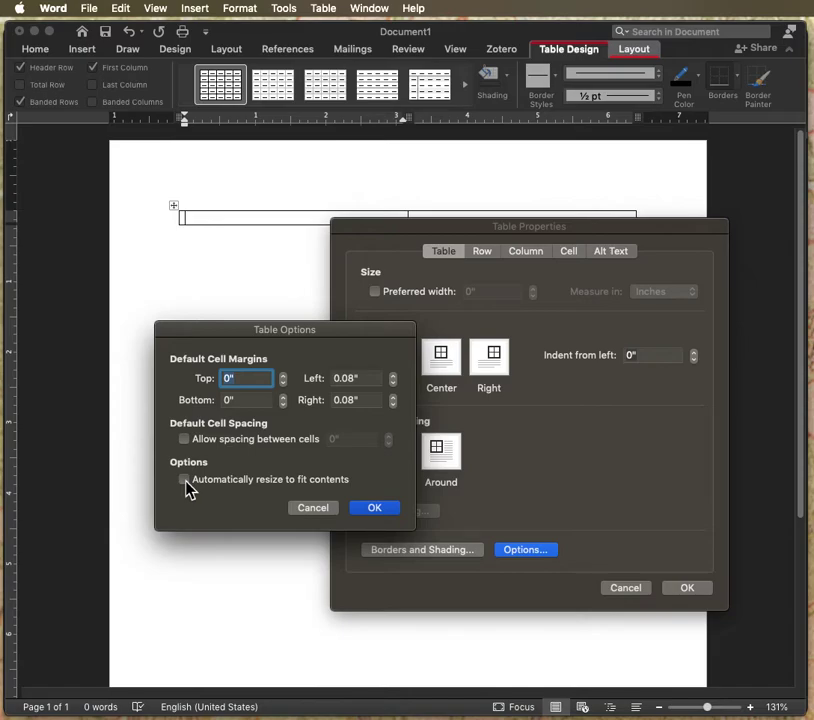
left_click(377, 508)
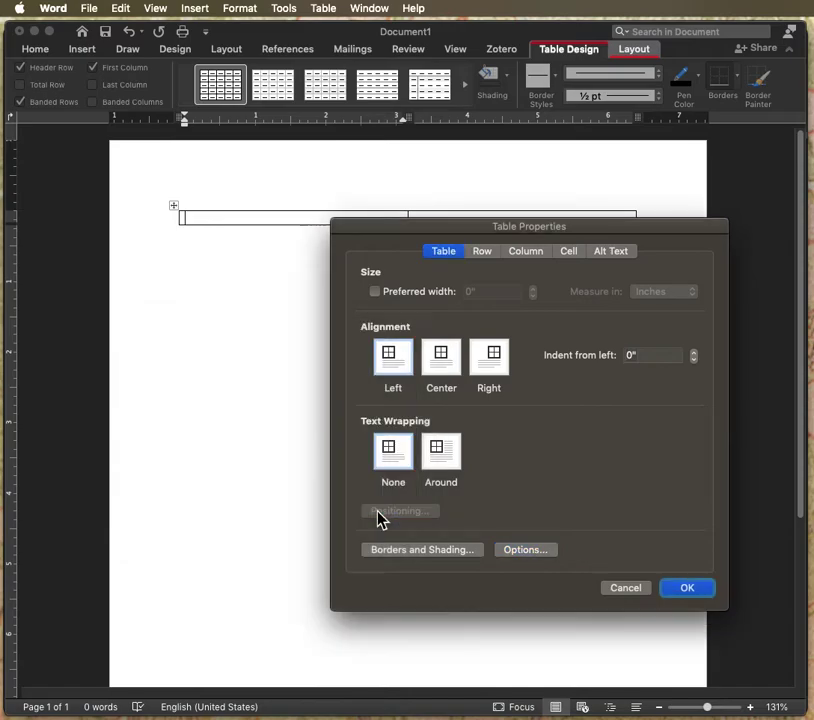
Step: Set the preferred width of the table's first column to 4 inches
left_click_drag(480, 228, 435, 253)
left_click(465, 277)
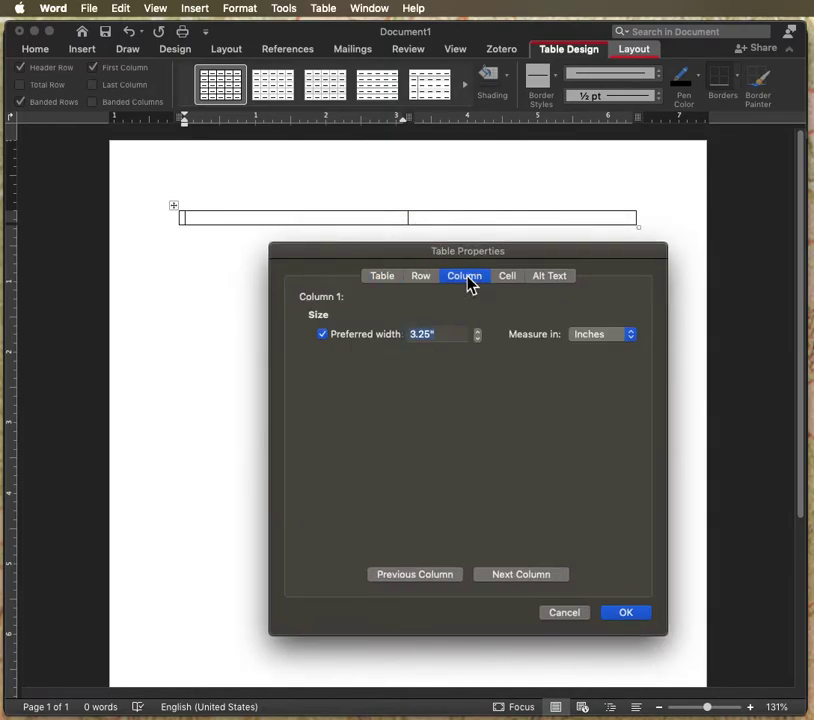
left_click(433, 334)
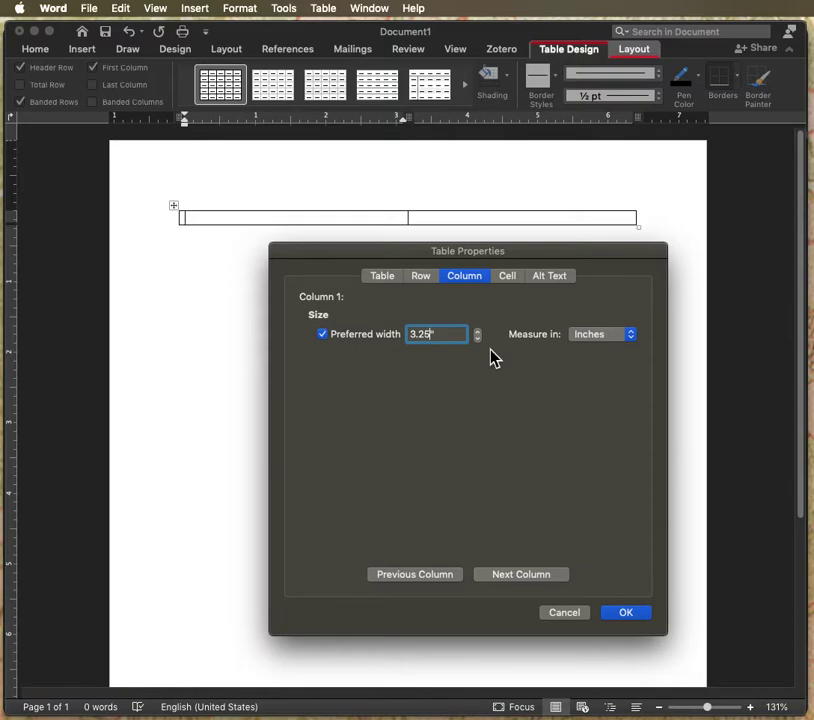
key("BackSpace")
key("BackSpace")
key("BackSpace")
key("BackSpace")
type("4")
left_click(625, 614)
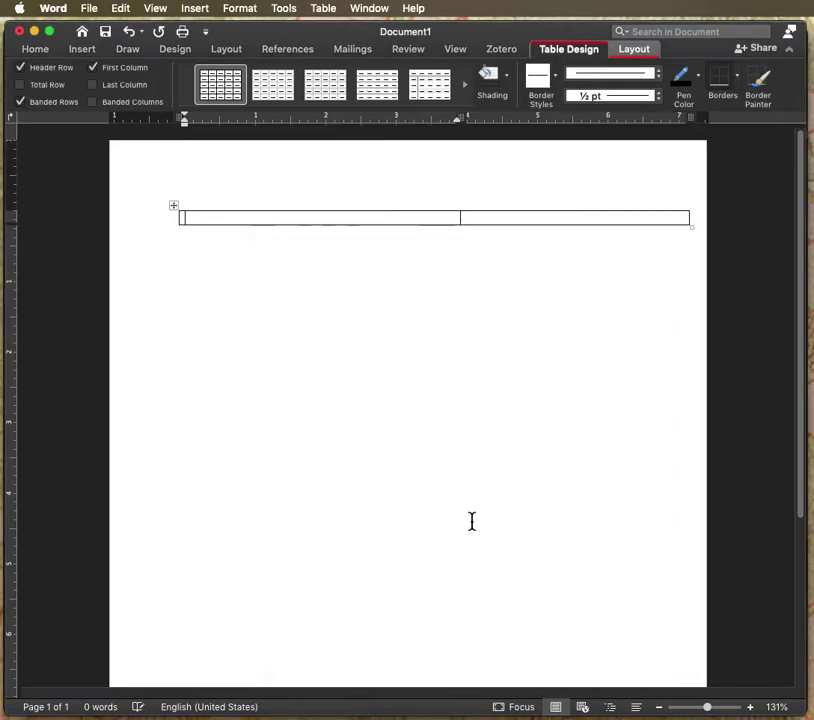
Step: Set the whole document's left margin to 0.5 inch and its top and bottom margins to 0.8 inch
left_click(236, 10)
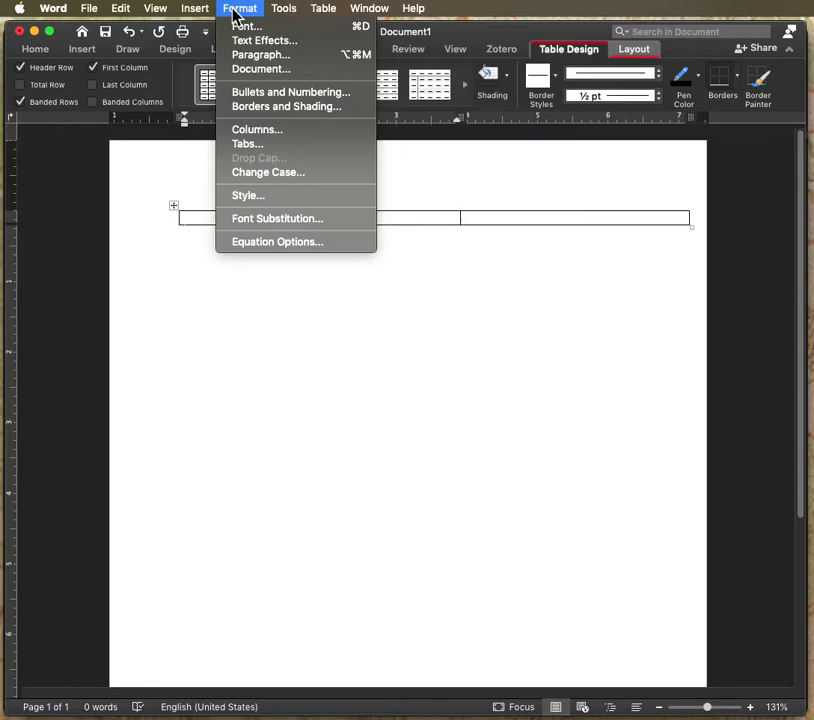
left_click(250, 70)
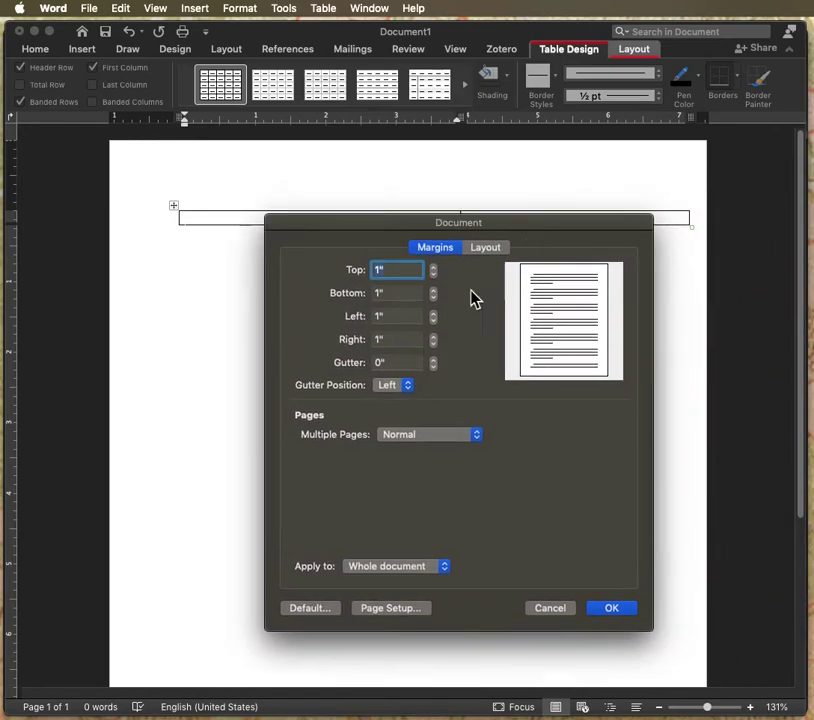
left_click(383, 318)
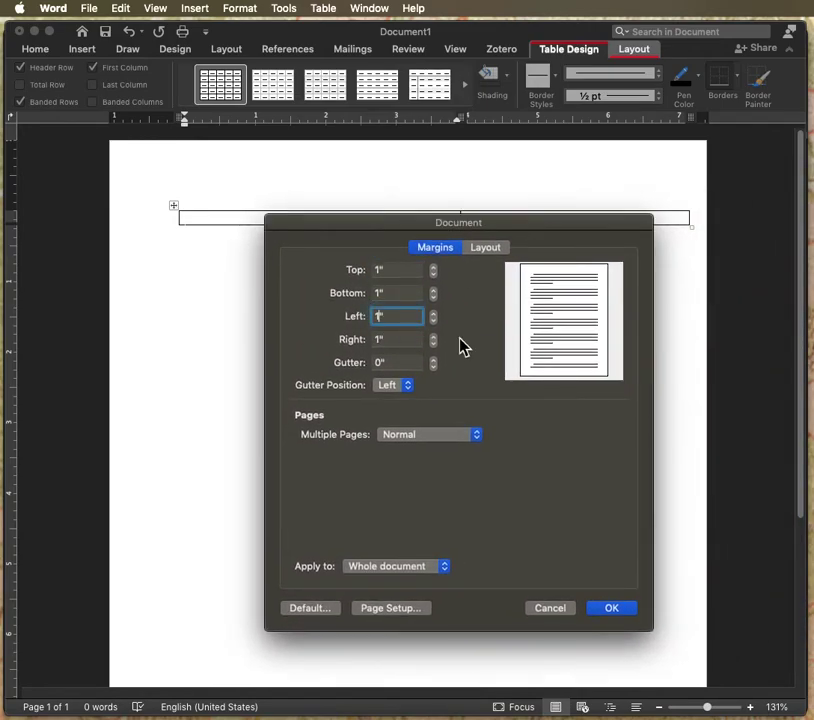
key("BackSpace")
type(".5")
left_click(380, 272)
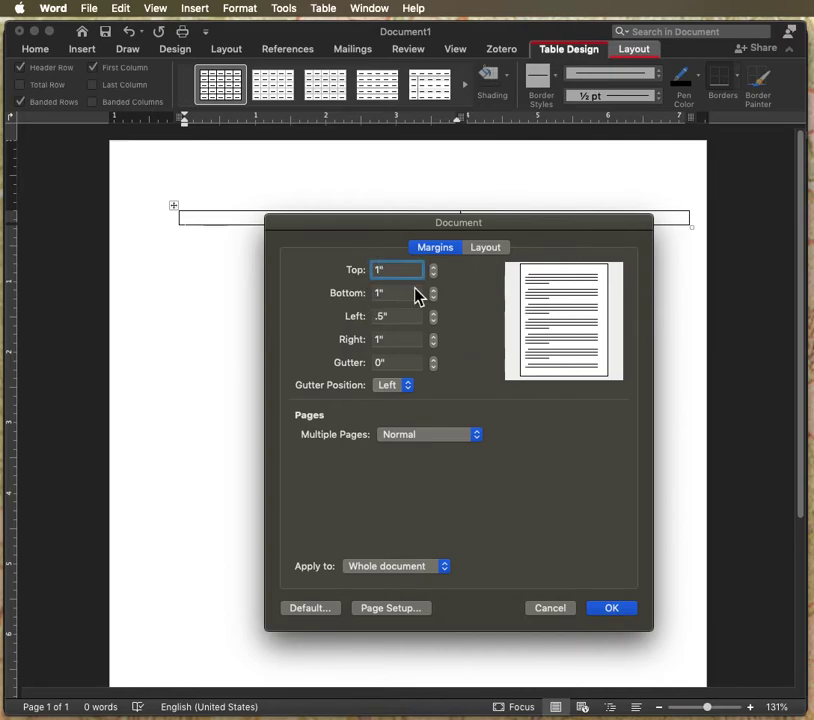
key("BackSpace")
type(".8")
left_click(384, 294)
key("BackSpace")
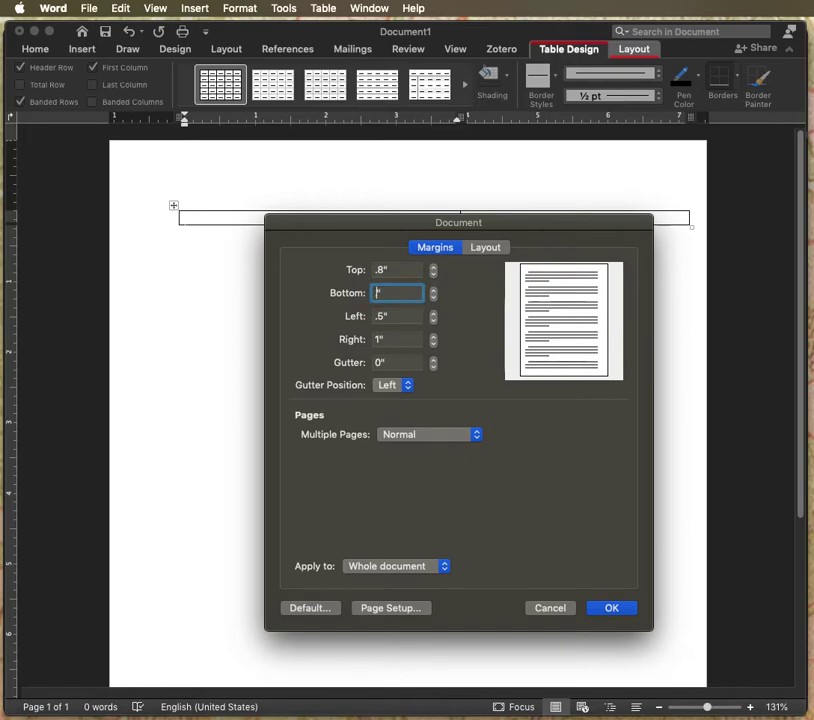
type(".8")
left_click(611, 609)
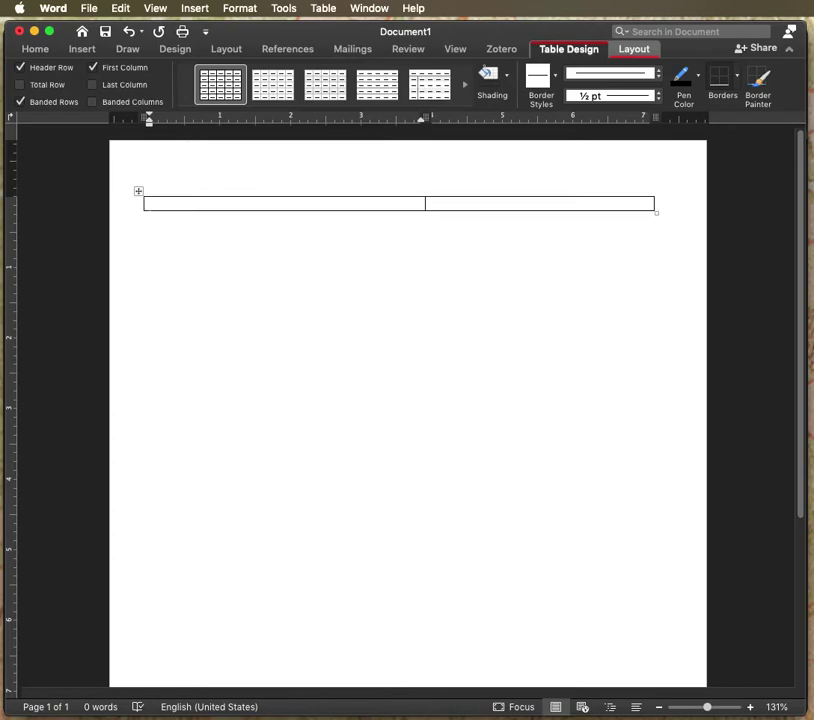
Step: Switch to Finder and expand the lipids-pics folder inside 461/463 powerpoint to list the exported slide images
key("super+Tab")
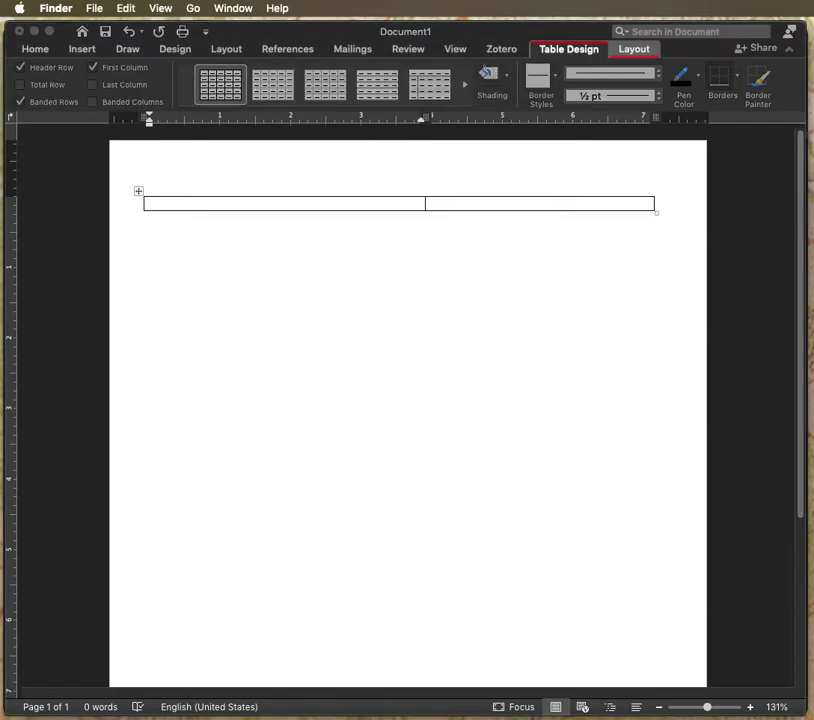
left_click_drag(813, 136, 355, 150)
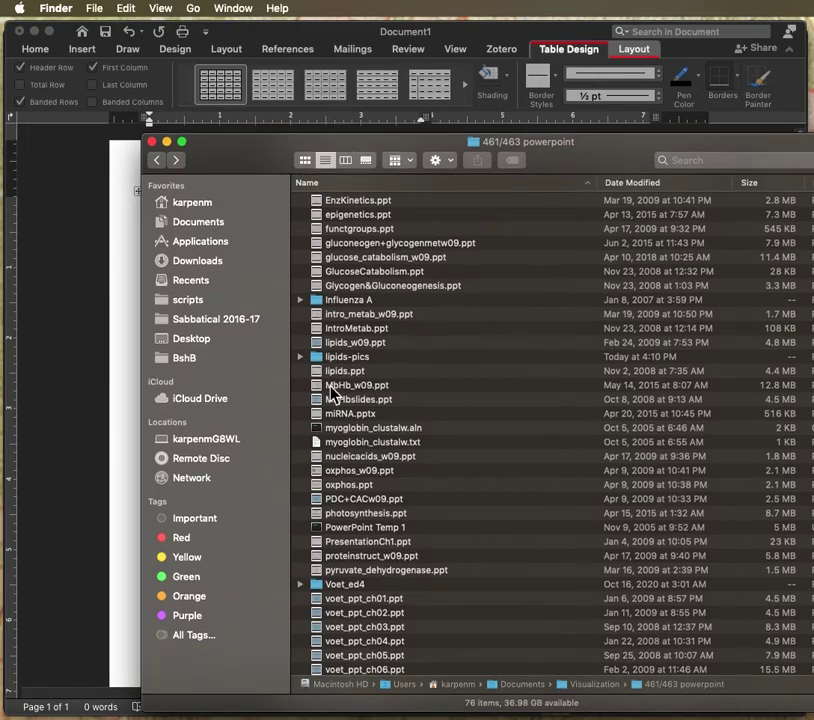
left_click(350, 374)
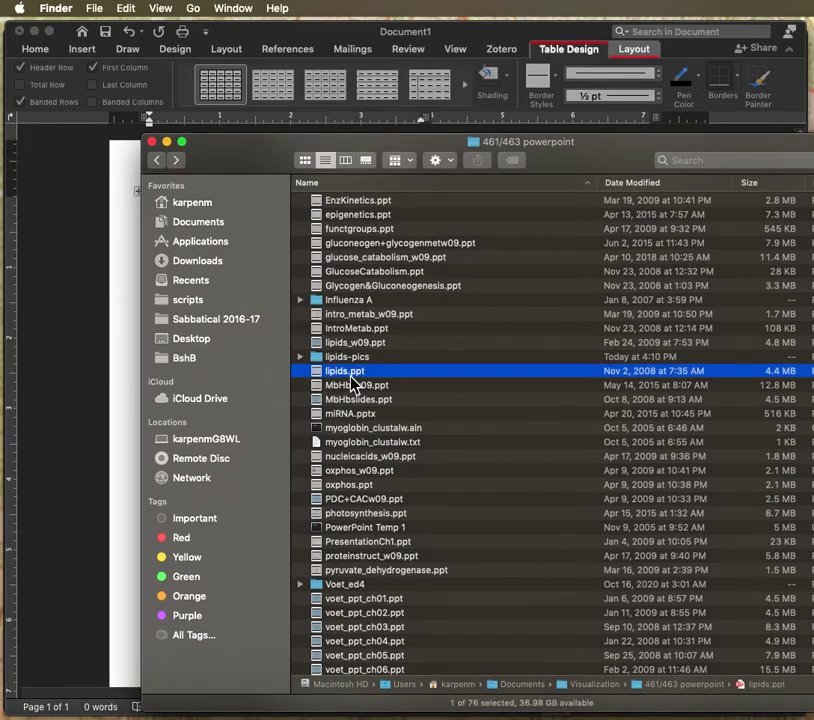
left_click(365, 361)
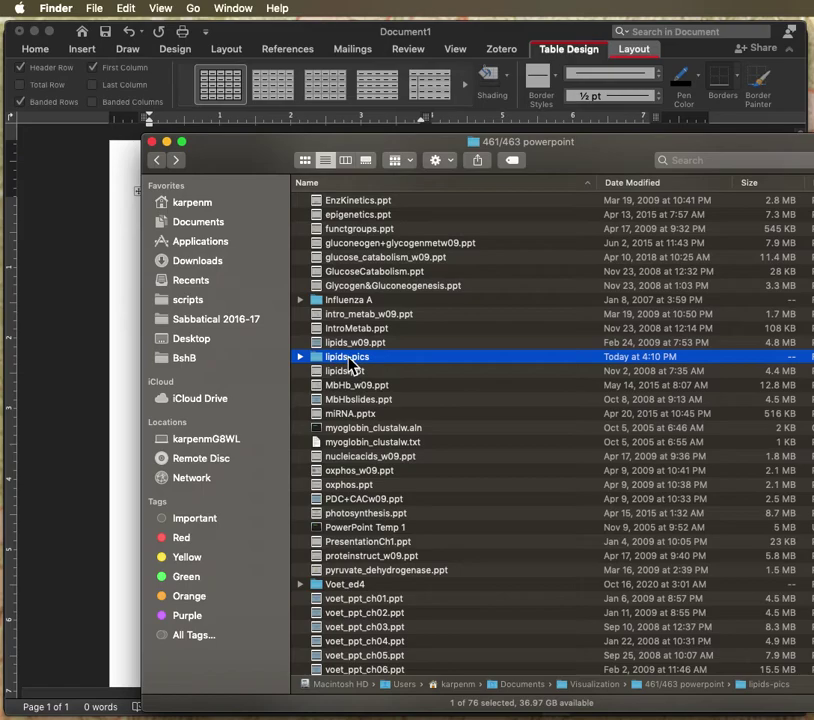
left_click(302, 361)
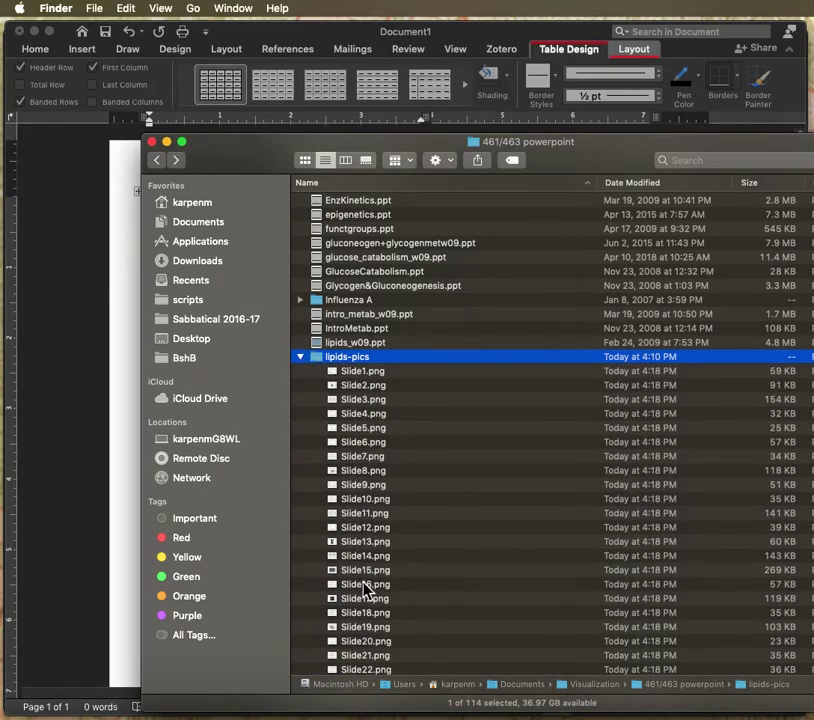
Step: Select Slide1.png through Slide38.png in the lipids-pics folder and copy them
left_click(363, 375)
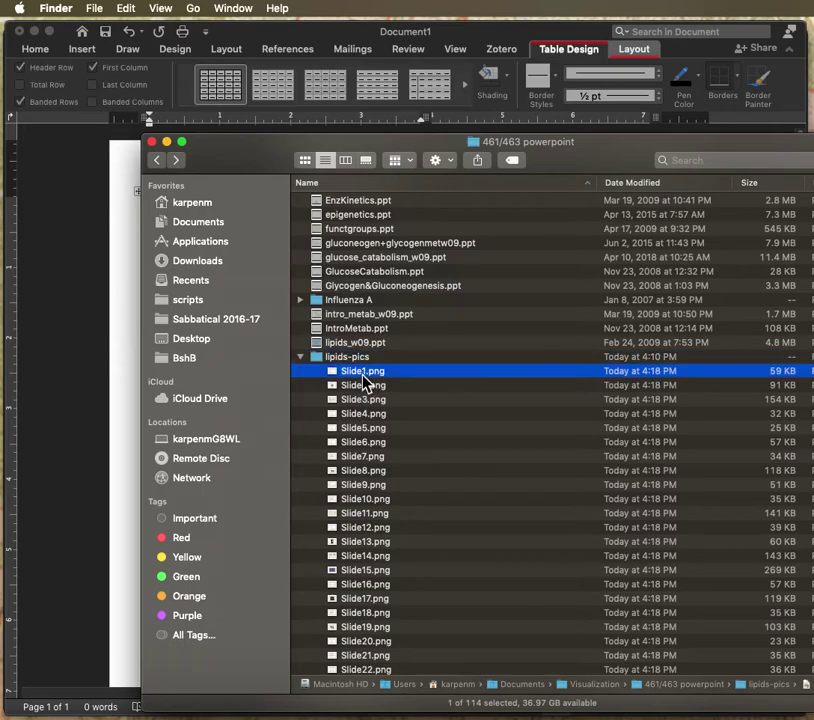
scroll(363, 374, "down", 10)
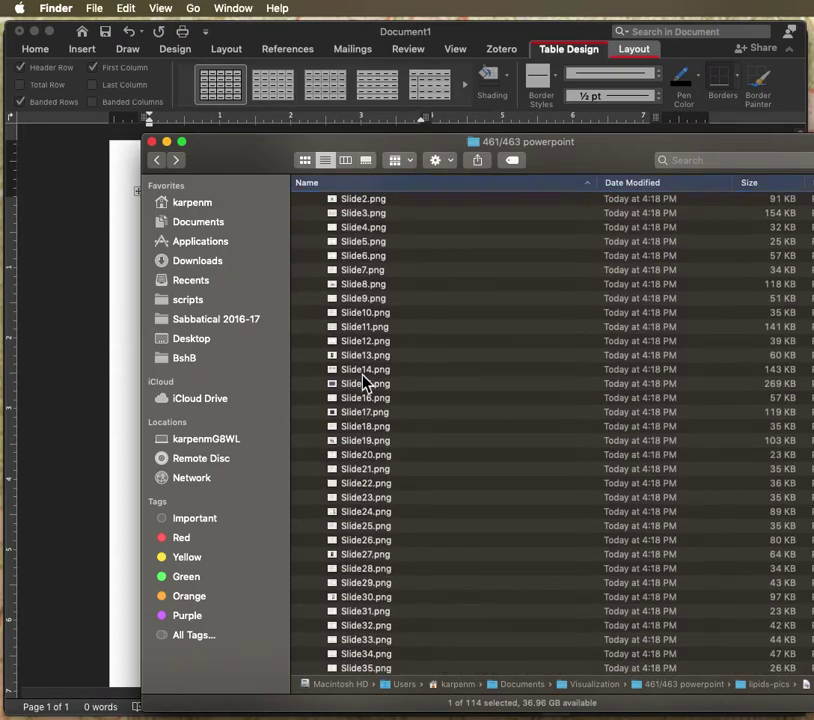
scroll(363, 380, "down", 2)
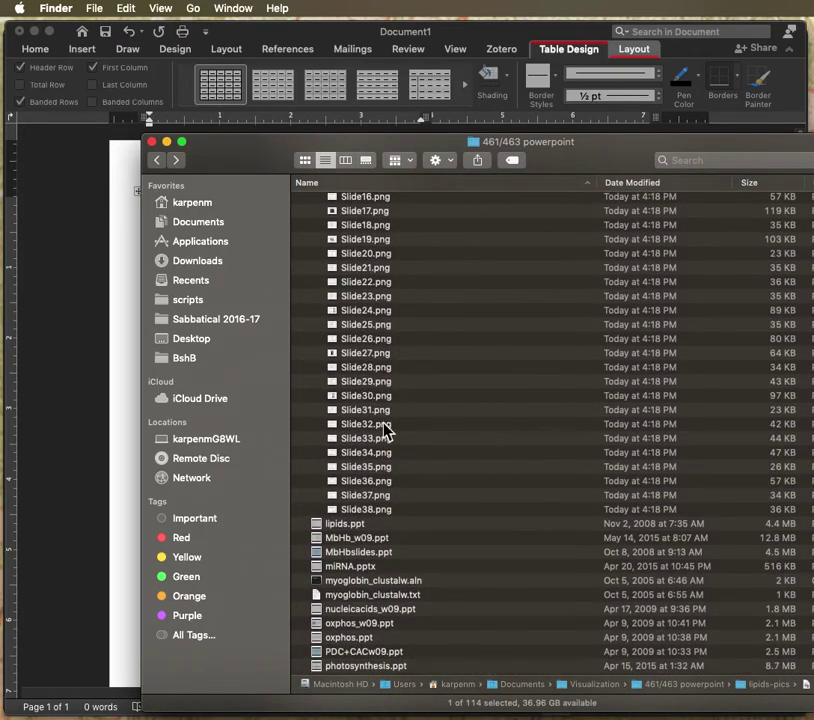
scroll(385, 515, "up", 10)
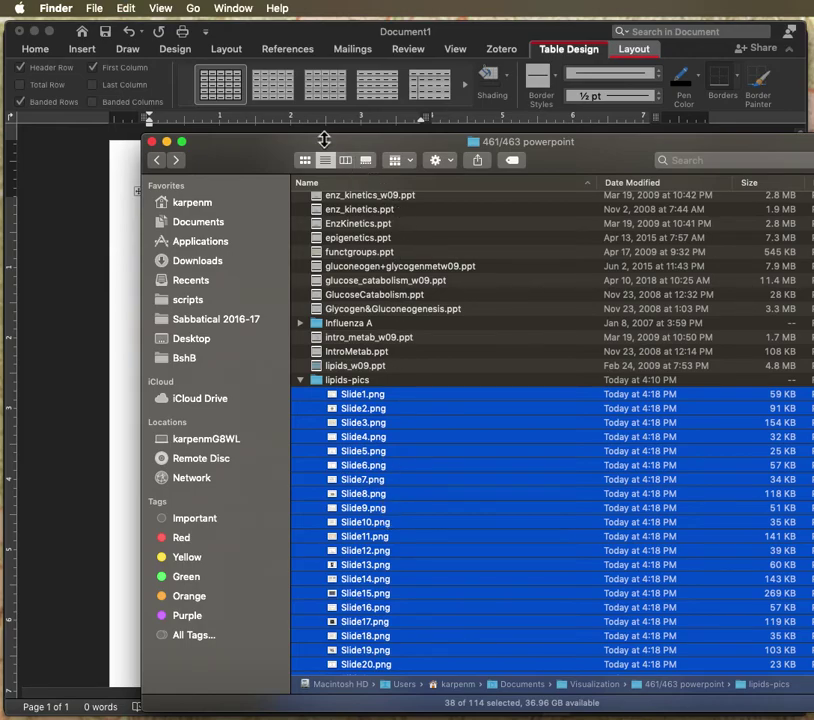
Step: Move the Finder window off the document, switch to Word, and paste the copied slide images into the table's first column
left_click_drag(320, 148, 812, 182)
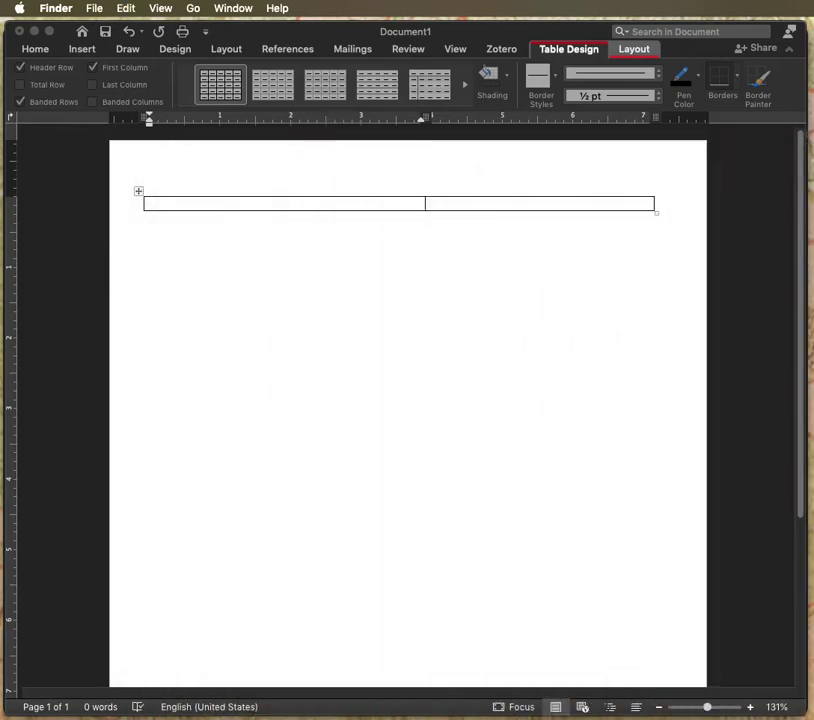
left_click(297, 210)
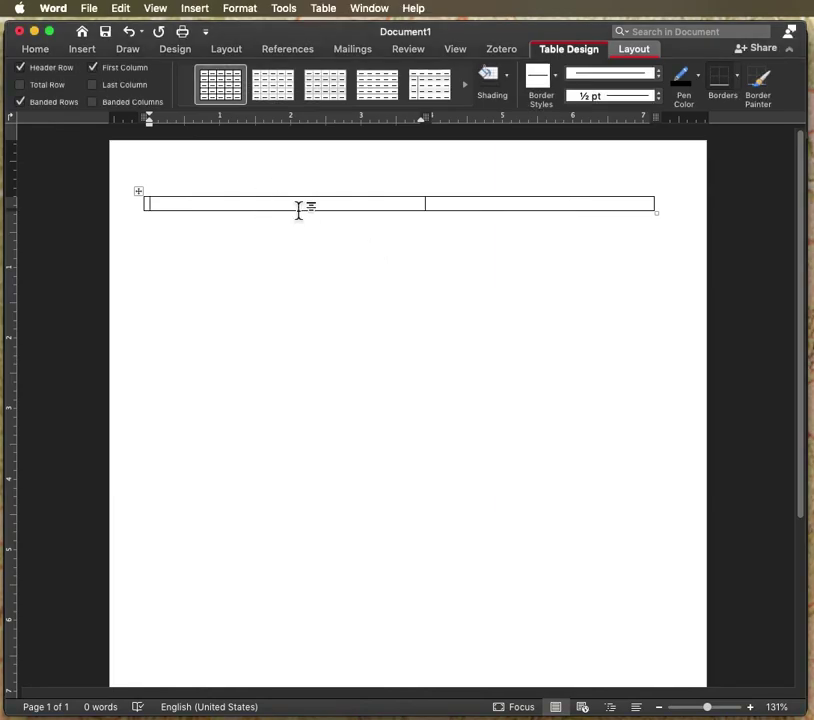
key("super+v")
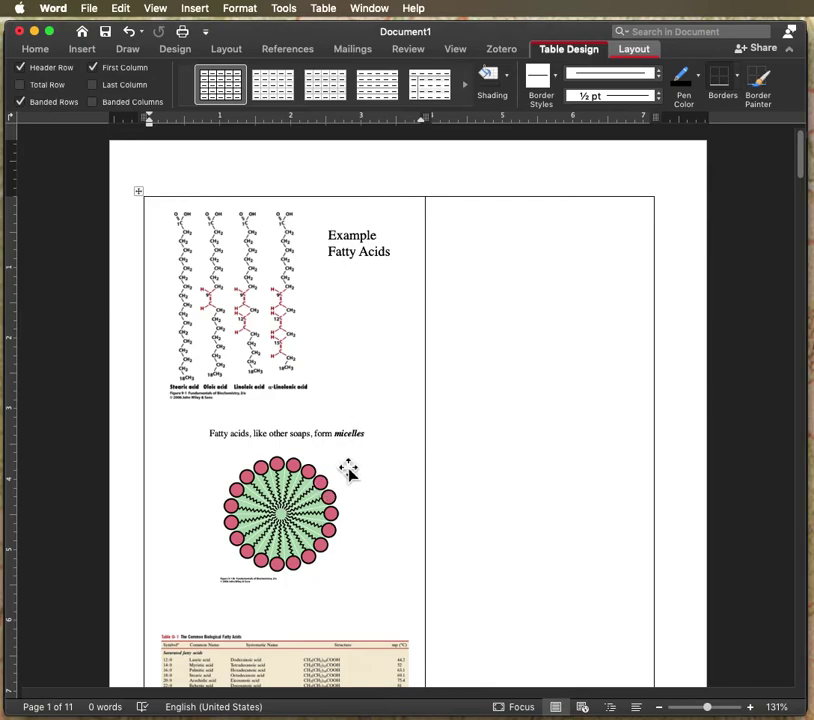
scroll(348, 470, "down", 15)
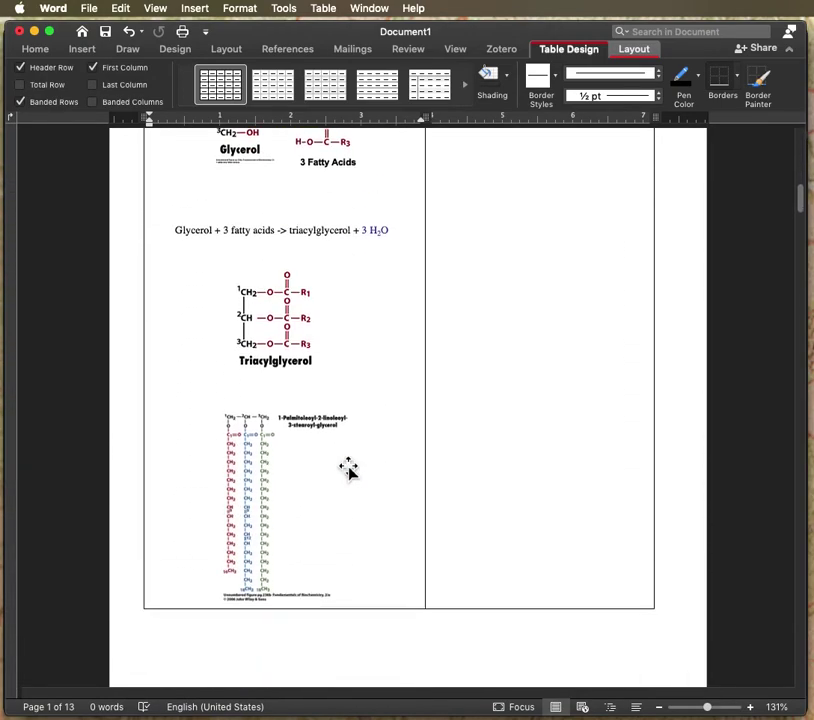
scroll(345, 465, "down", 5)
scroll(343, 464, "up", 12)
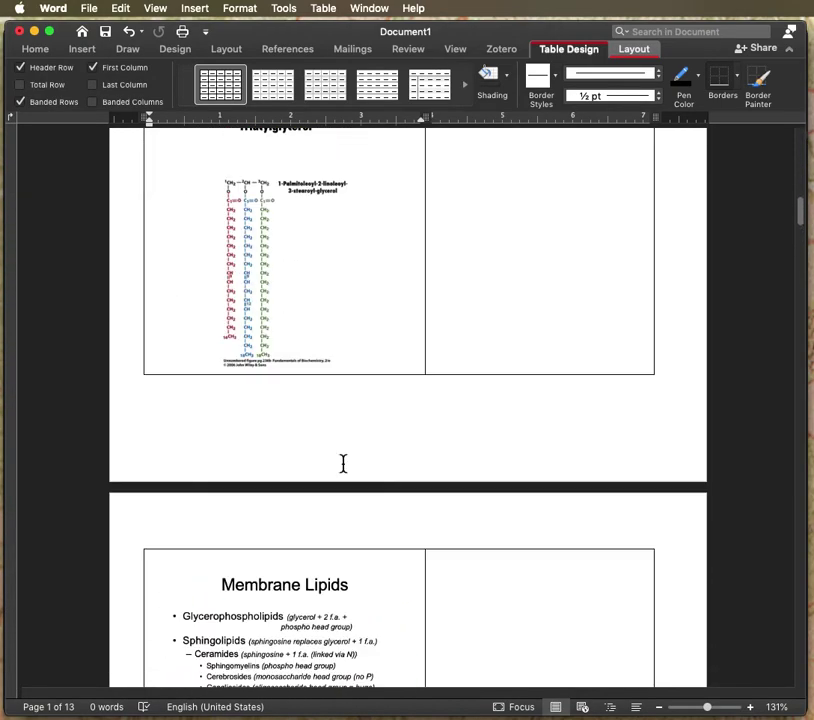
scroll(348, 470, "up", 5)
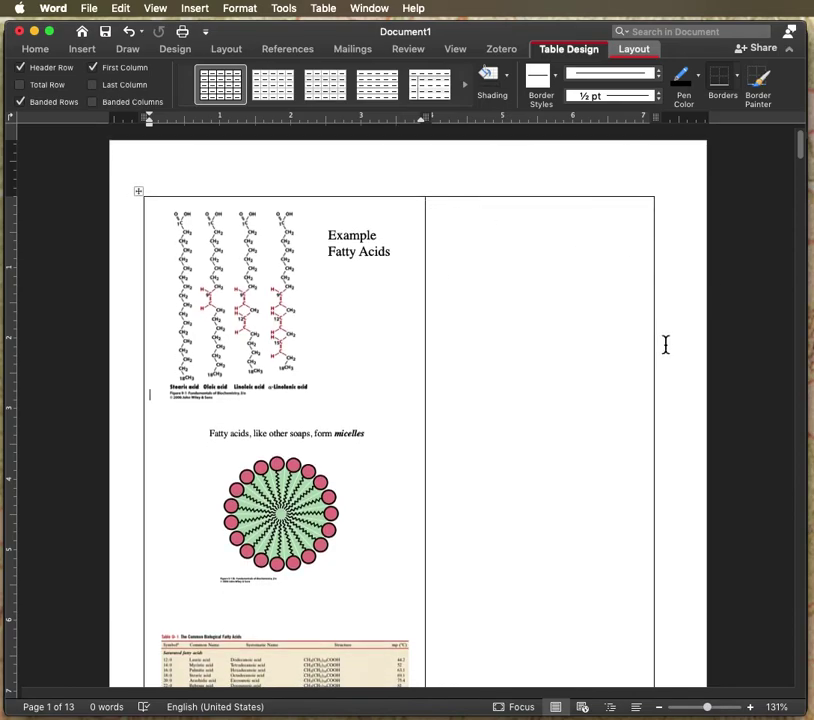
Step: Select the whole table and remove all of its borders
left_click(143, 196)
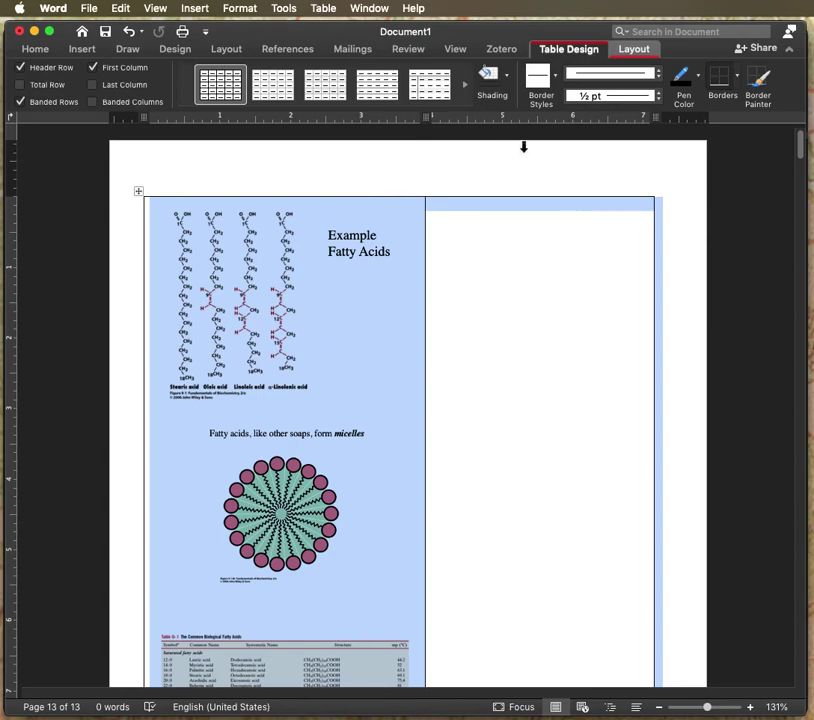
left_click(739, 78)
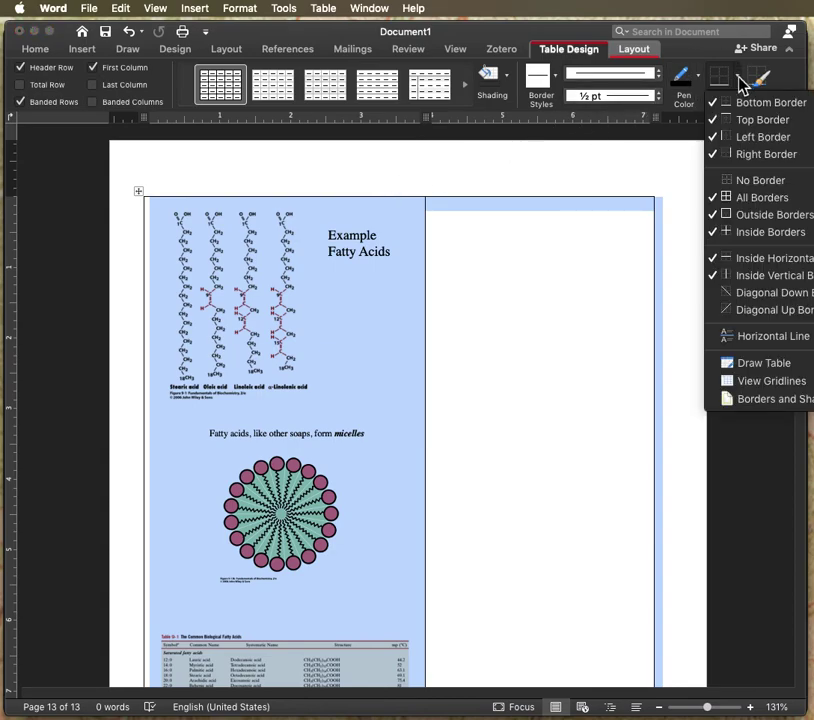
left_click(759, 181)
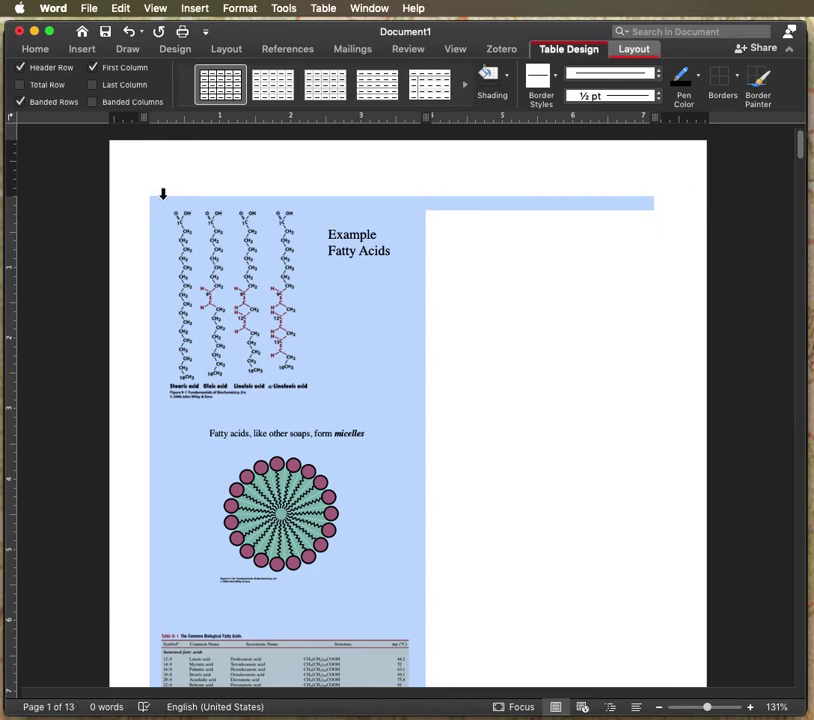
left_click(601, 322)
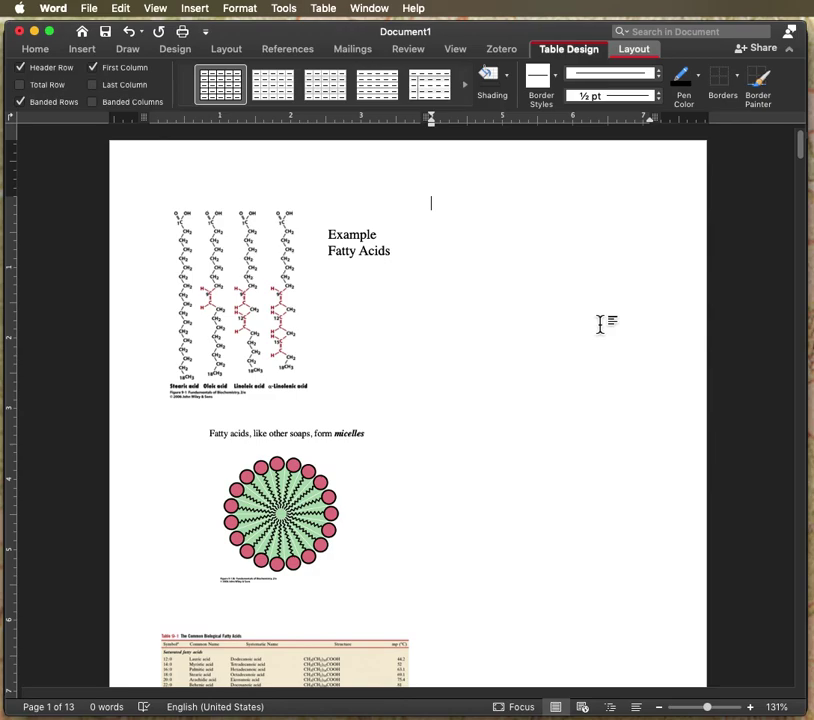